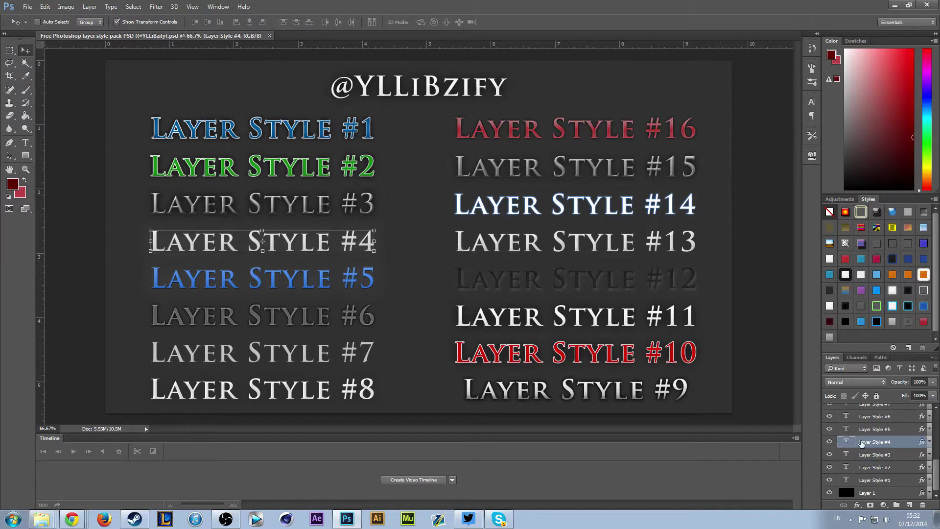
Select the Layer Style #16 text layer at the top of the Layers panel
scroll(878, 451, up, 5)
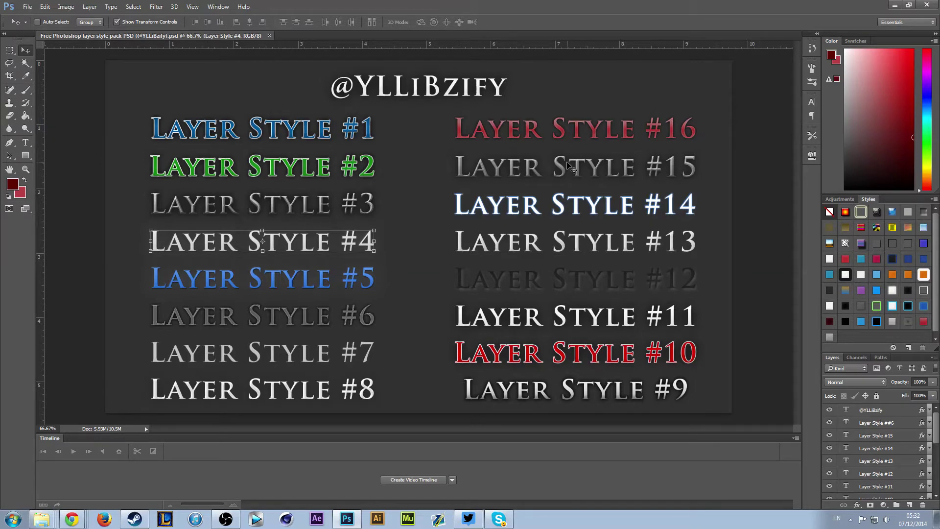
click(875, 422)
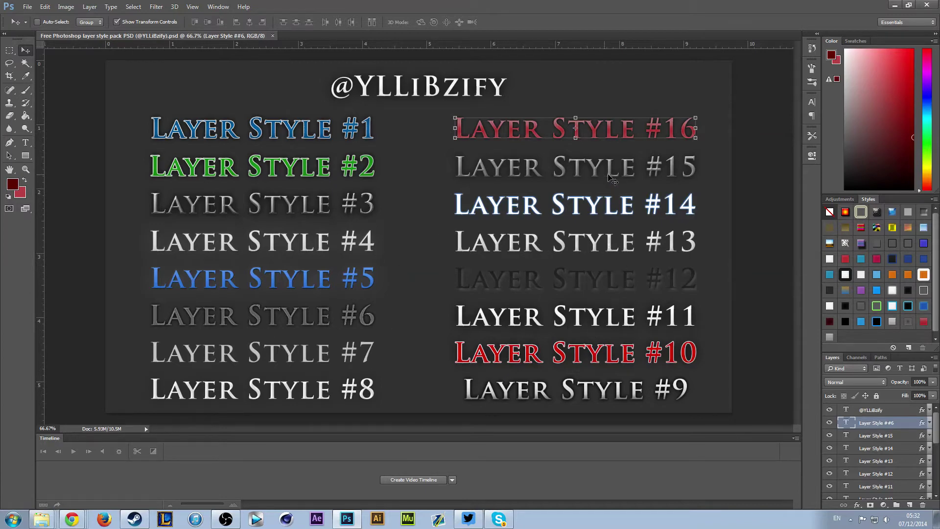
Select the Layer Style #15 layer and create a new blank Untitled-1 document
click(856, 435)
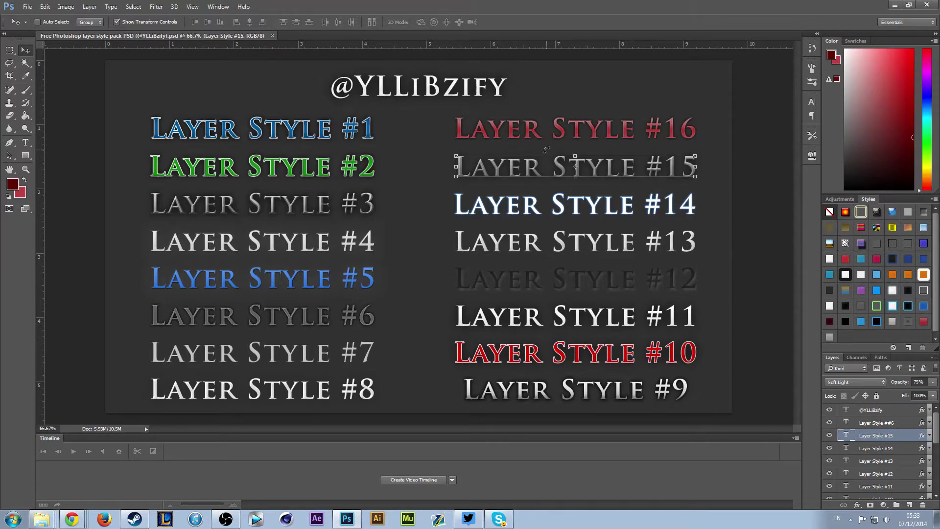
drag(619, 176, 313, 44)
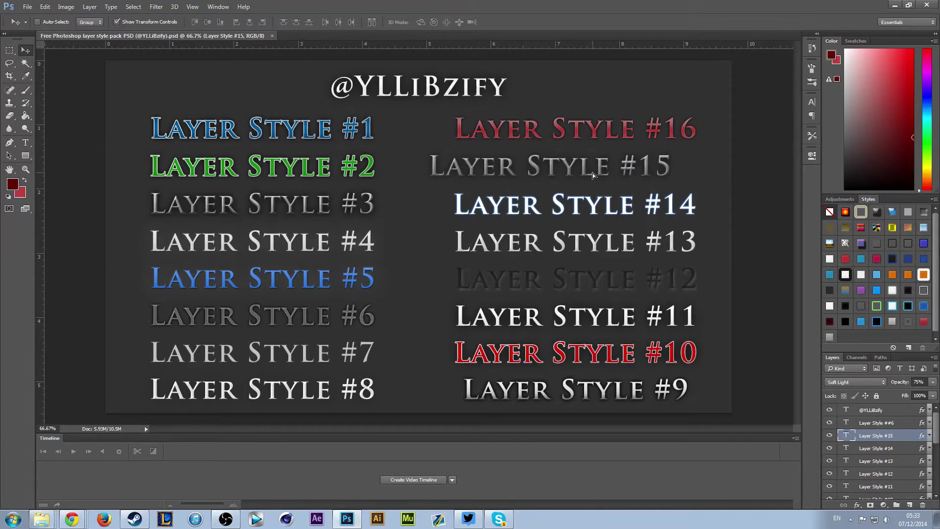
click(28, 6)
click(33, 18)
click(533, 193)
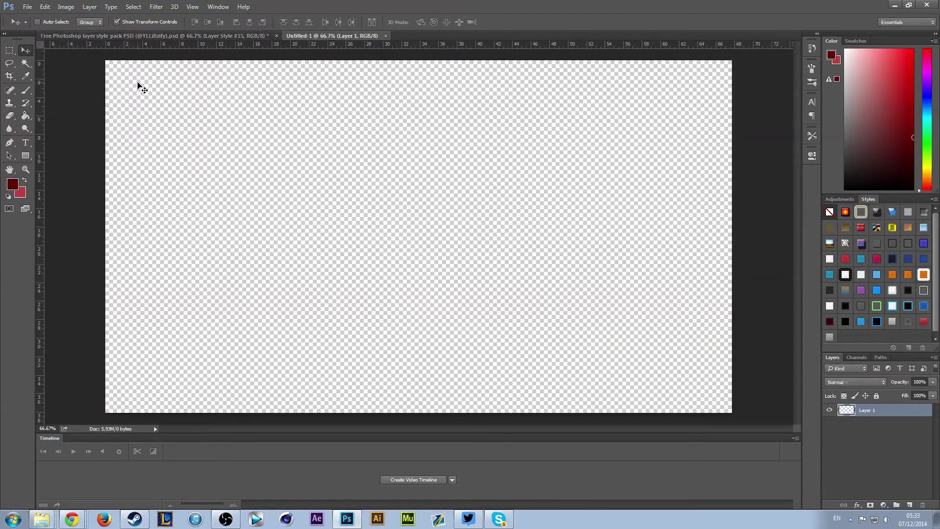
Copy the Layer Style #15 text into Untitled-1, check its font, and open #15's layer style
click(123, 37)
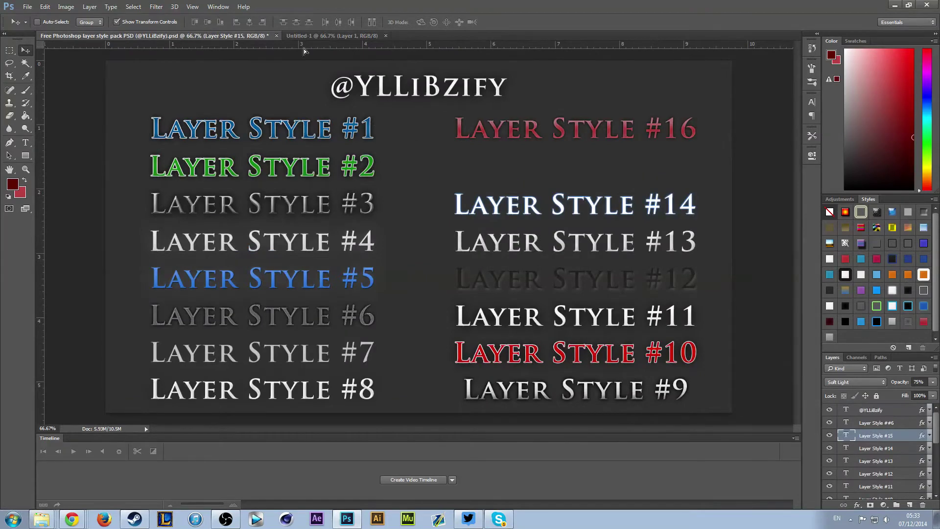
drag(307, 42, 373, 327)
click(26, 142)
click(325, 200)
double_click(325, 201)
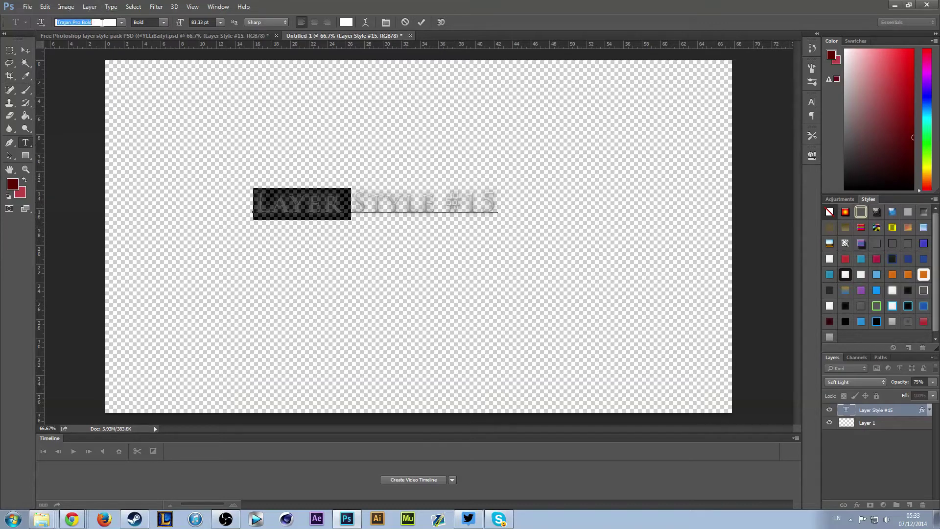
click(26, 53)
click(113, 40)
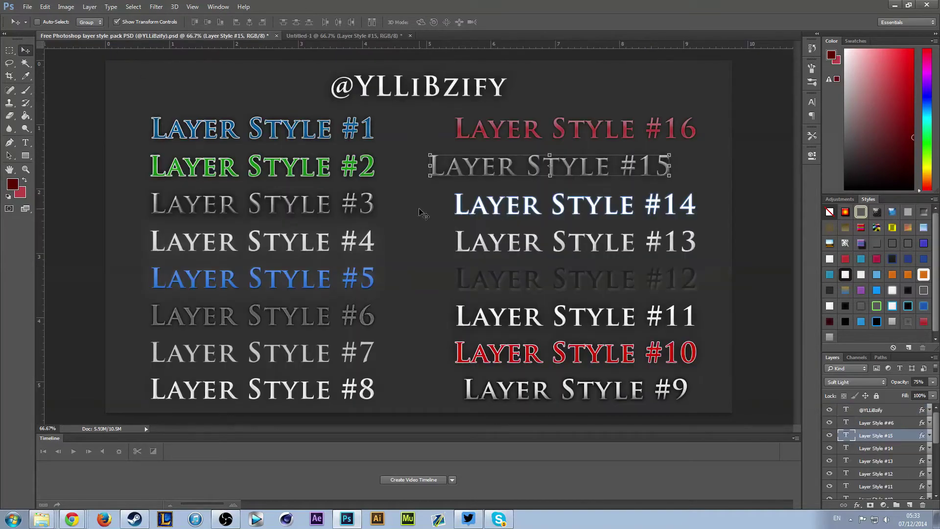
double_click(855, 435)
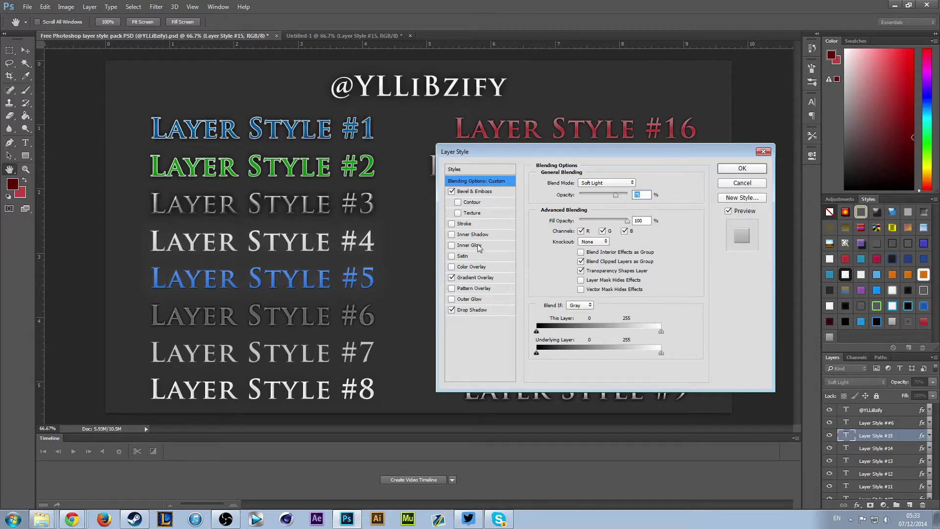
Save Layer Style #15's effects as the new style preset 'Style 39'
click(494, 169)
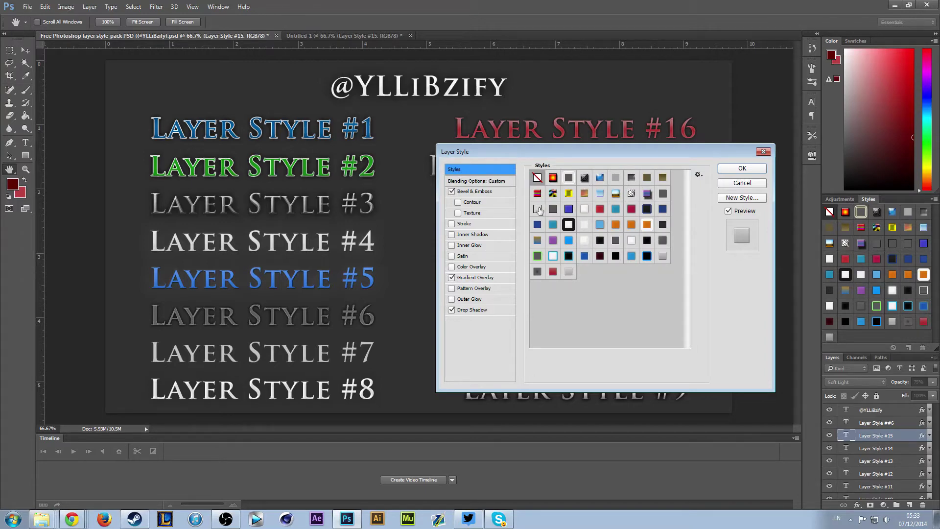
click(729, 199)
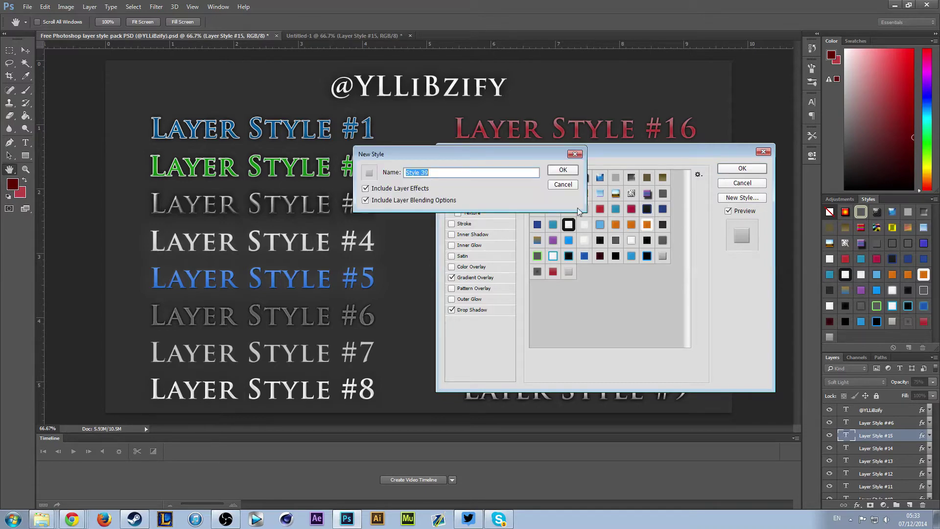
click(562, 170)
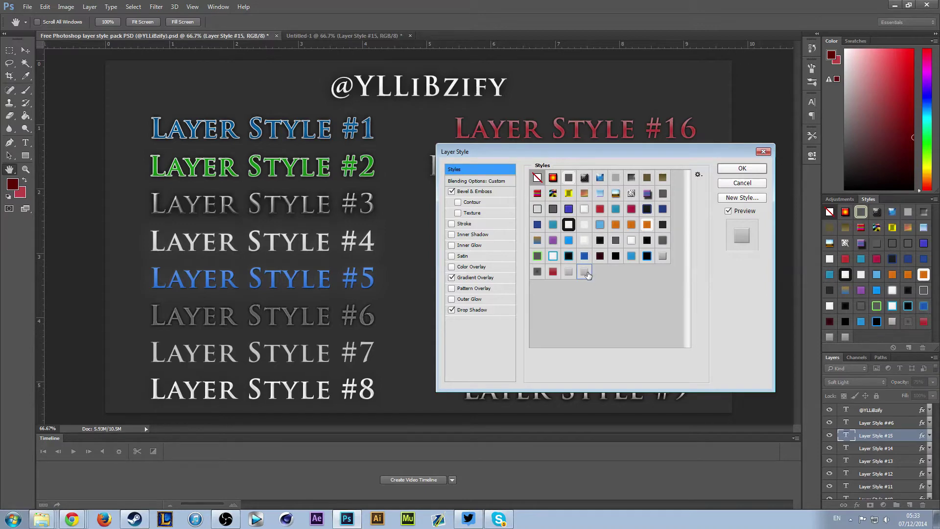
click(742, 168)
key(v)
drag(554, 164, 223, 116)
Add a new horizontal ASJJSJSJ text line below the copied title
click(26, 142)
click(74, 141)
click(222, 291)
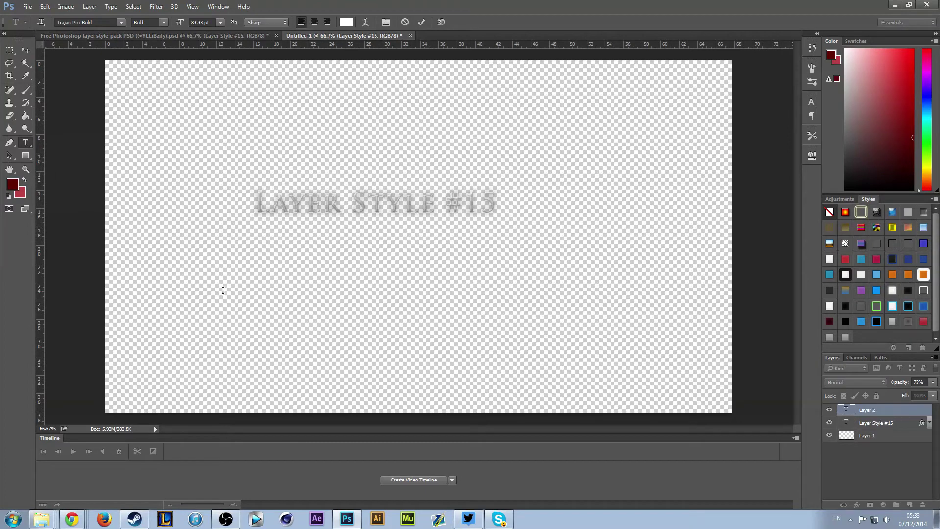
text(ASHISH)
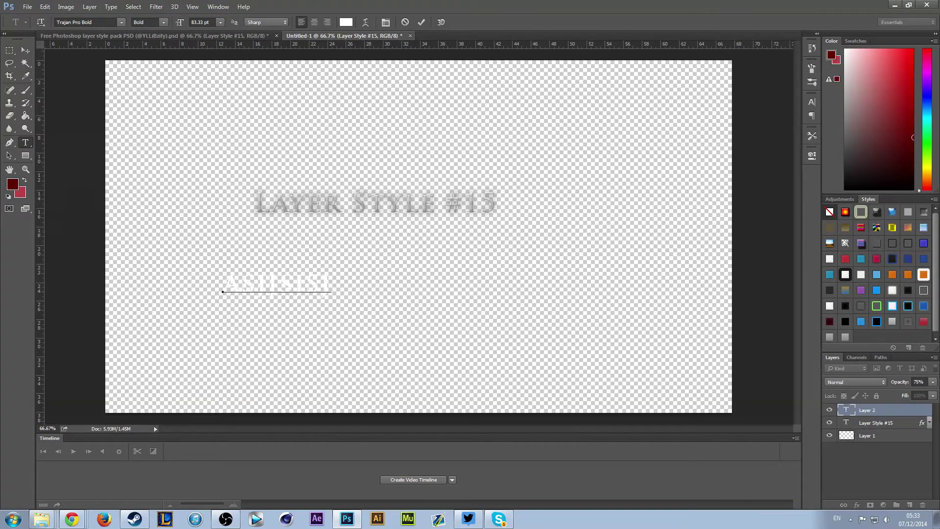
click(26, 50)
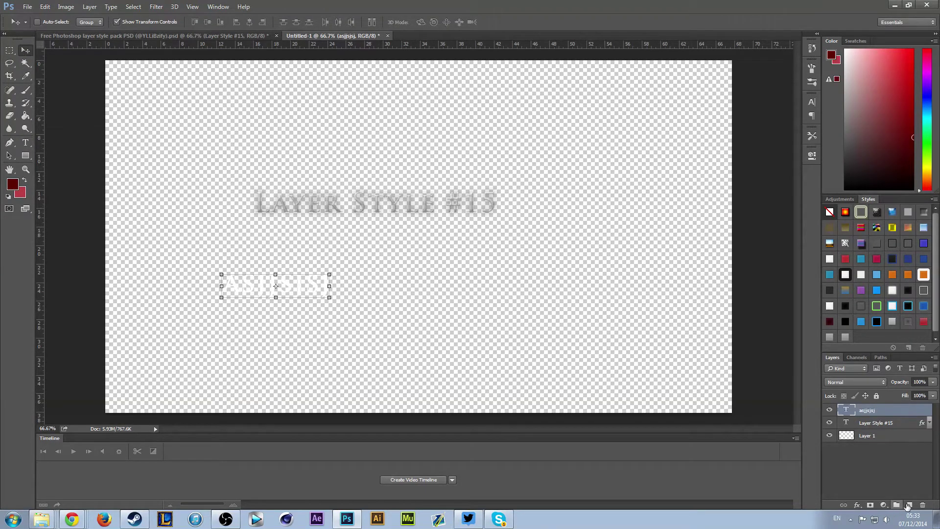
Create a new layer beneath the text layers and fill it with dark red
click(907, 506)
drag(877, 411, 876, 441)
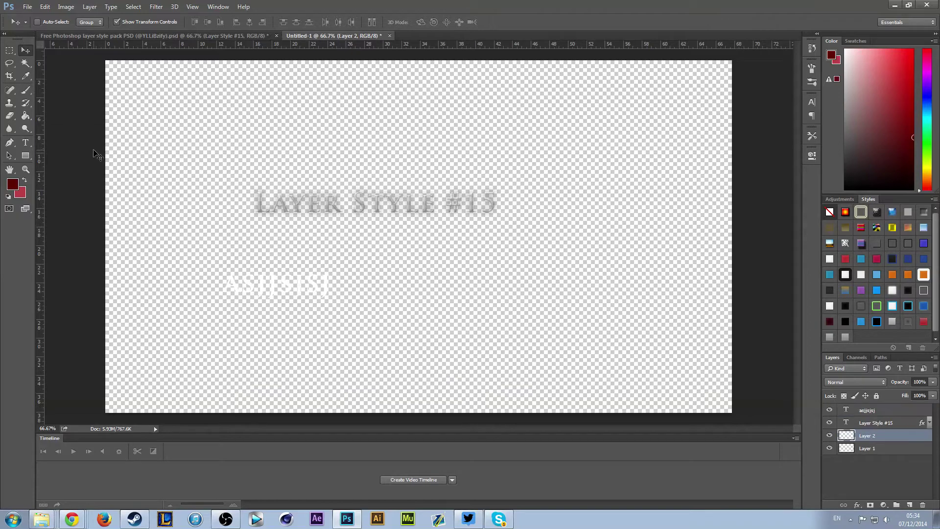
click(26, 116)
click(69, 123)
key(alt+BackSpace)
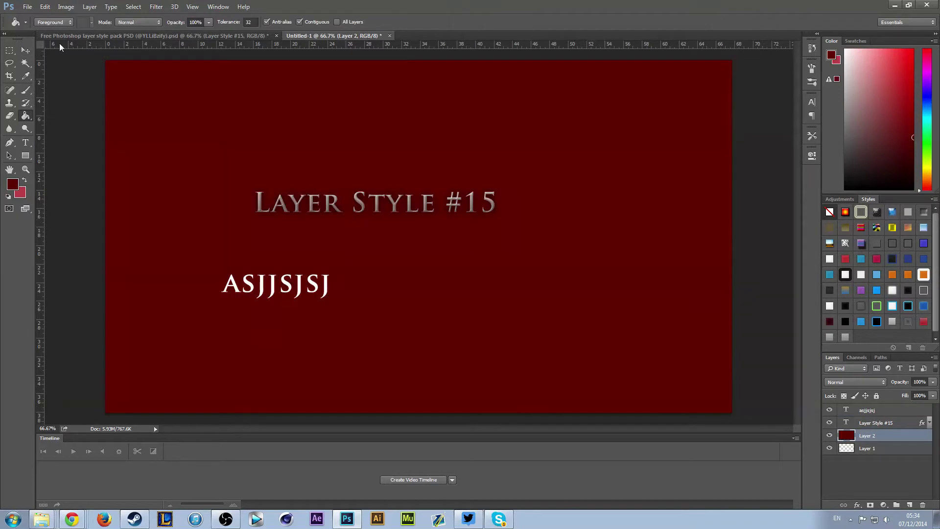
right_click(17, 53)
click(23, 51)
click(26, 50)
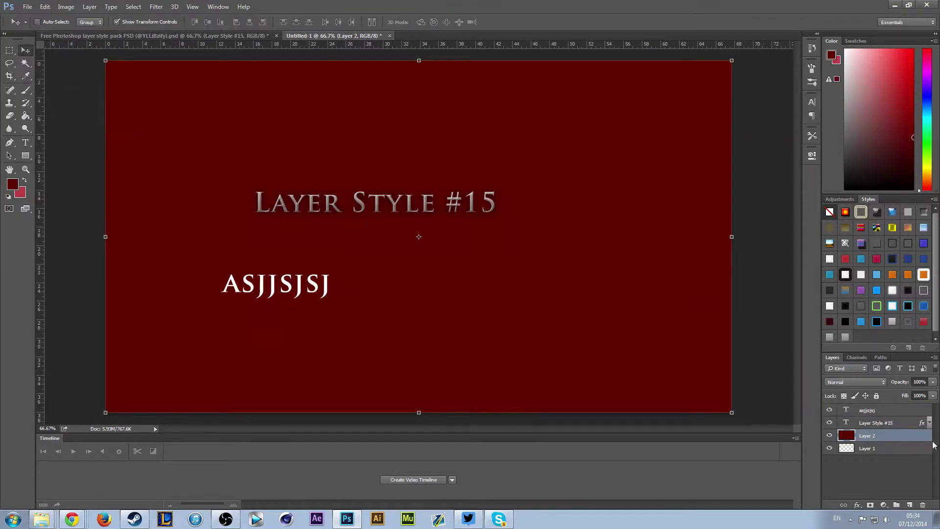
Try the newly saved style on the ASJJSJSJ text layer, then remove it again
click(900, 414)
scroll(860, 319, down, 1)
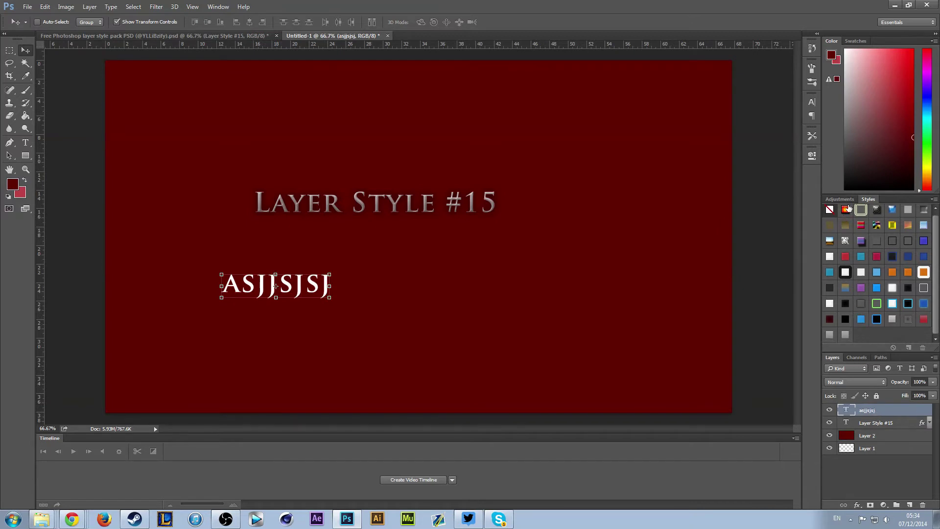
click(845, 334)
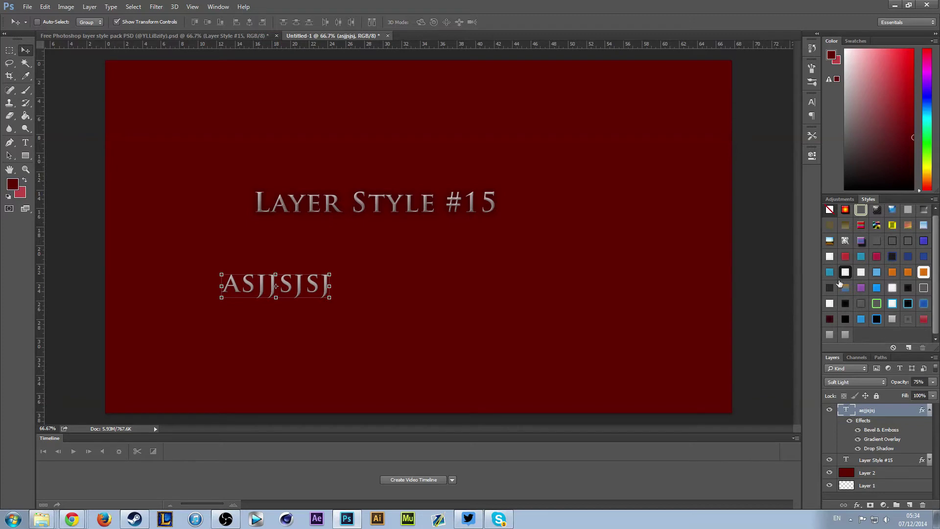
click(829, 209)
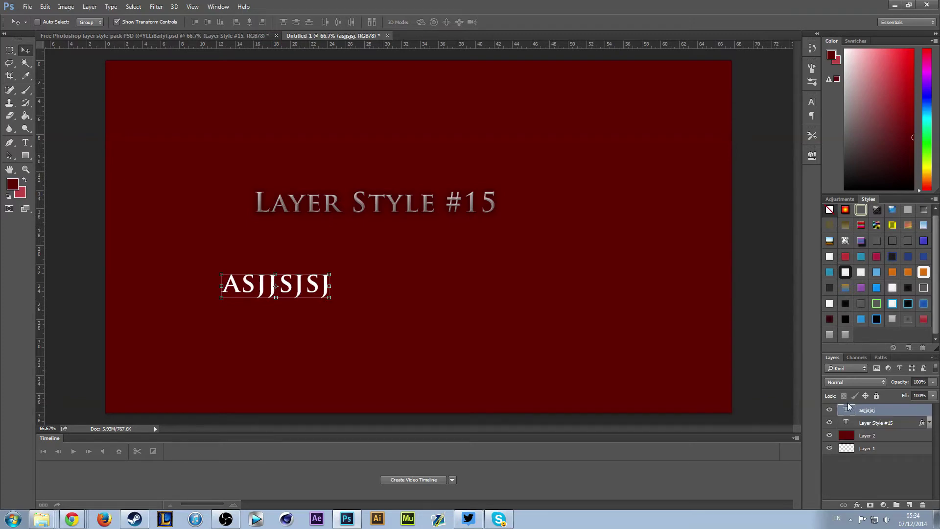
Apply the saved silver Style 39 preset to the ASJJSJSJ text layer
double_click(855, 411)
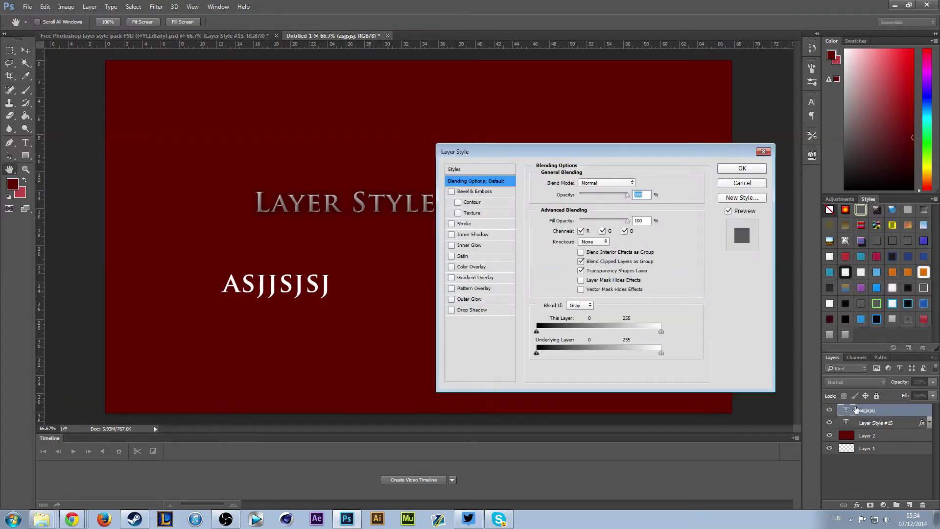
click(489, 169)
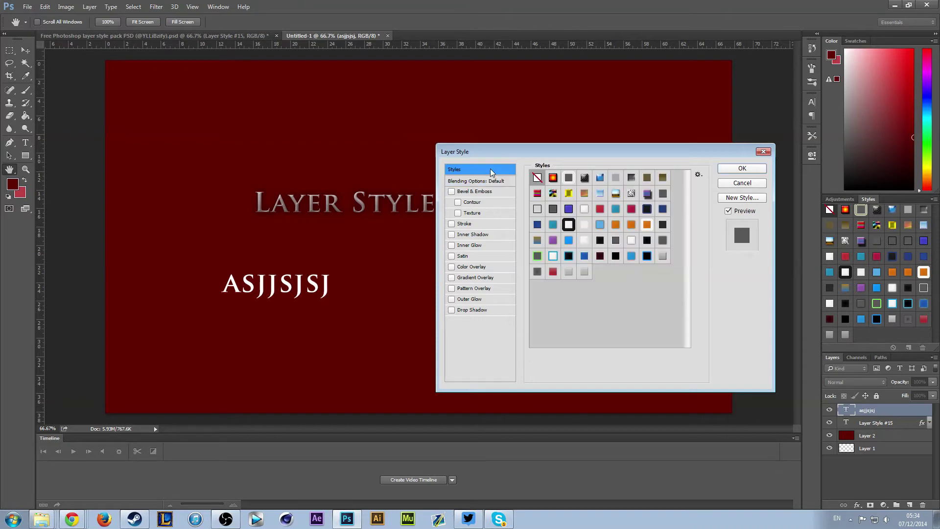
click(584, 273)
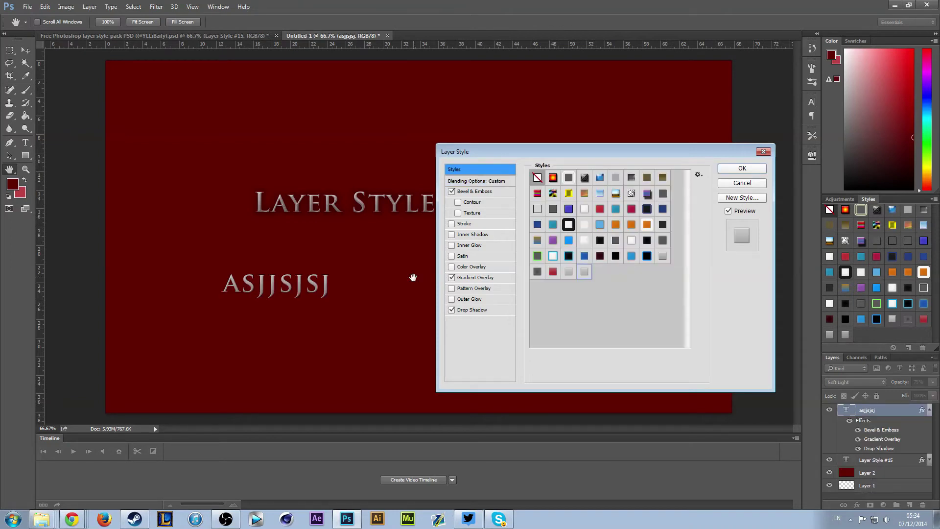
click(742, 169)
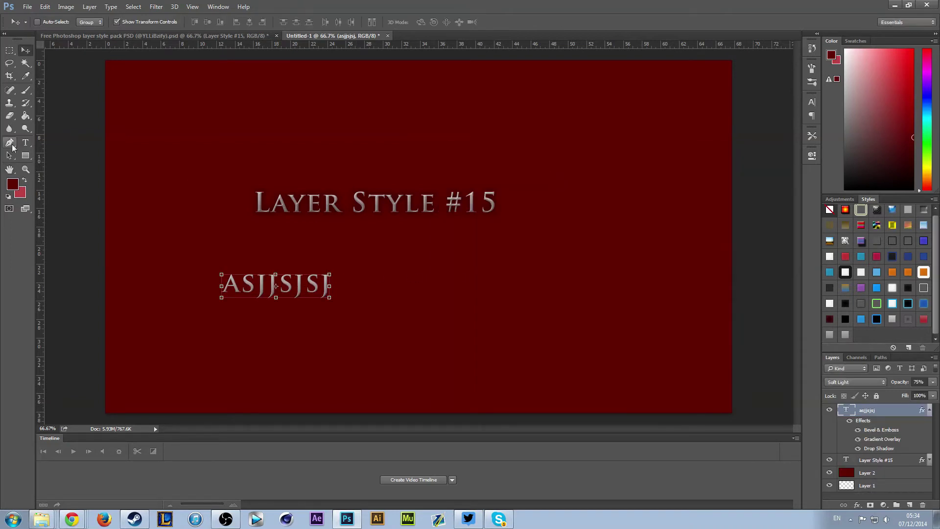
click(26, 142)
click(241, 283)
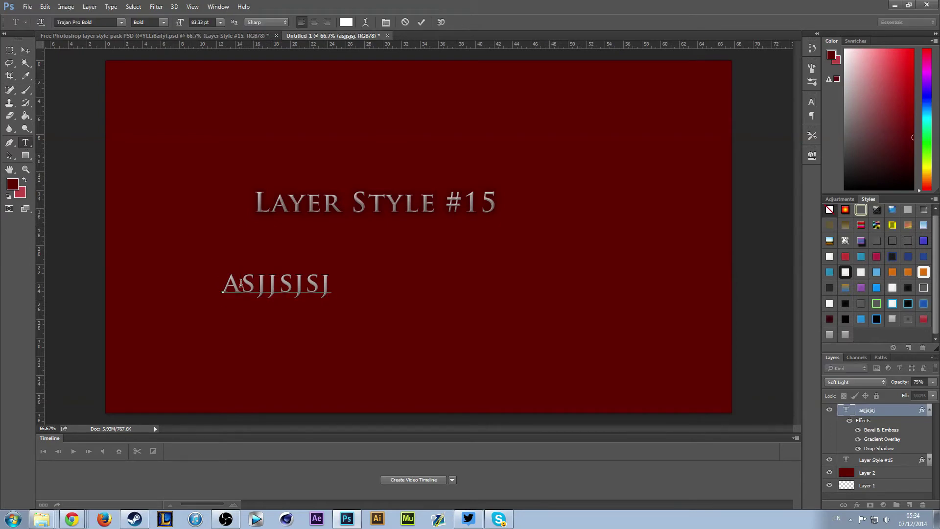
Change the ASJJSJSJ text's font size from 83.33 pt to 200 pt
key(ctrl+a)
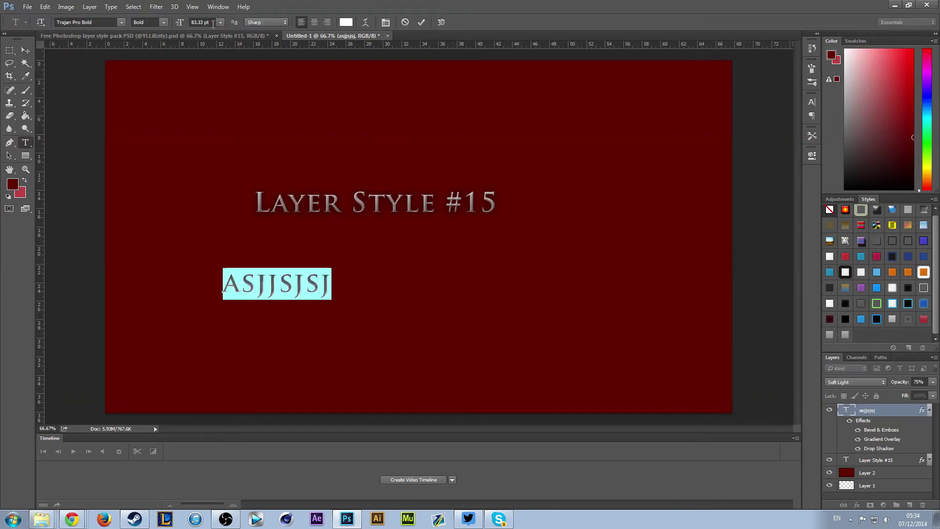
click(26, 50)
drag(314, 109, 399, 89)
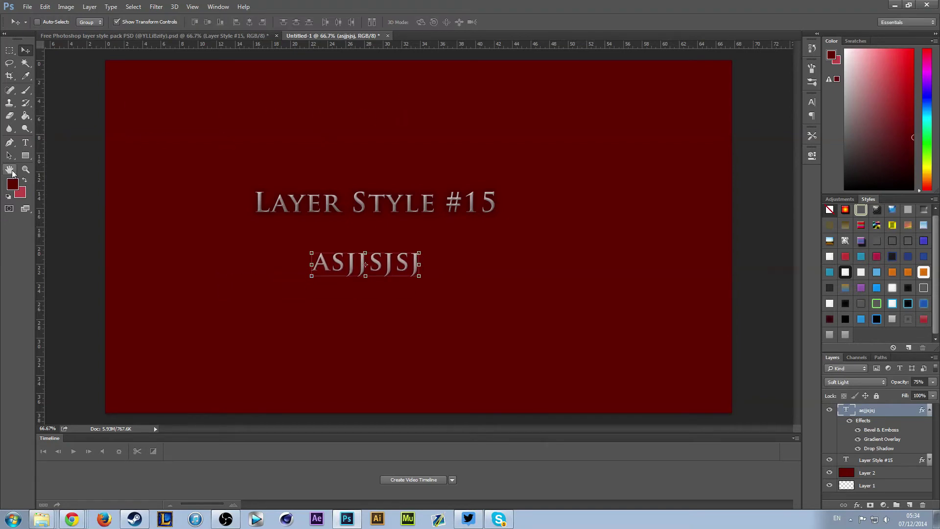
click(30, 139)
click(370, 259)
key(ctrl+a)
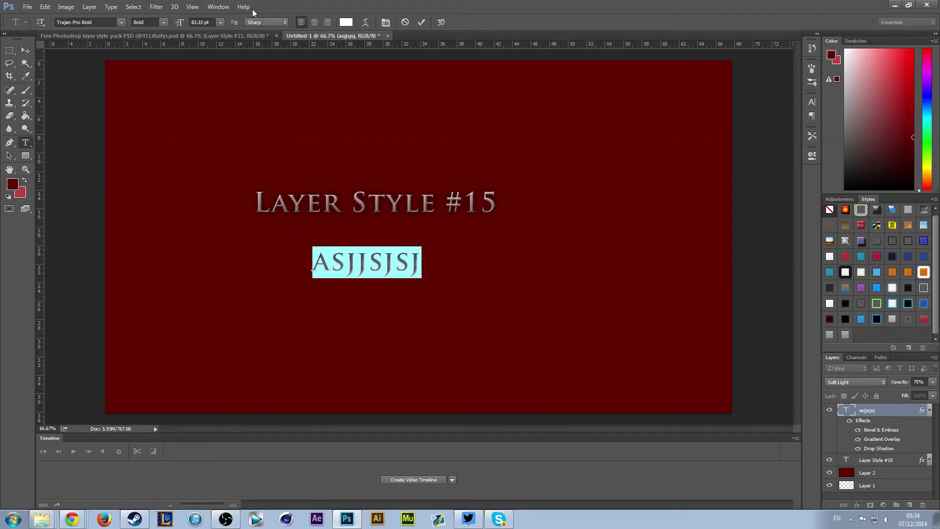
click(221, 22)
click(220, 22)
text(200)
key(Return)
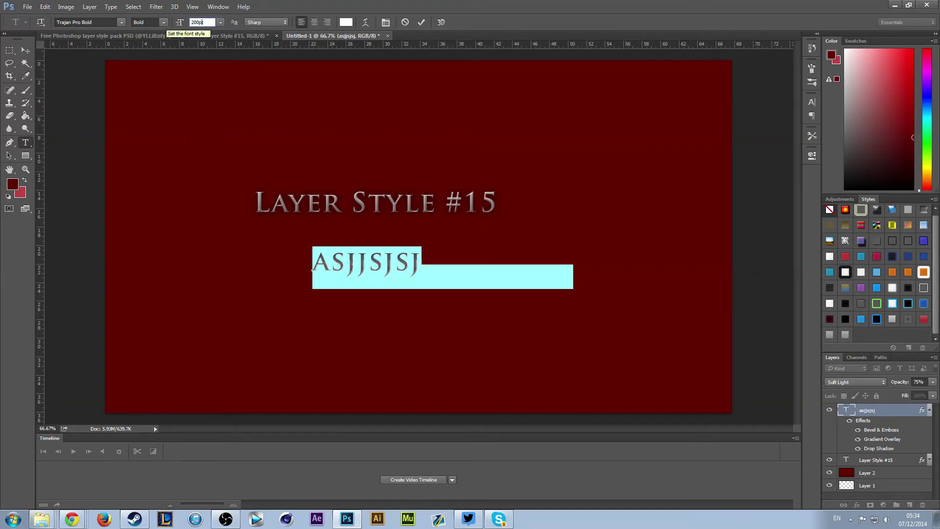
Move the enlarged text left and down beneath the Layer Style #15 title
click(18, 51)
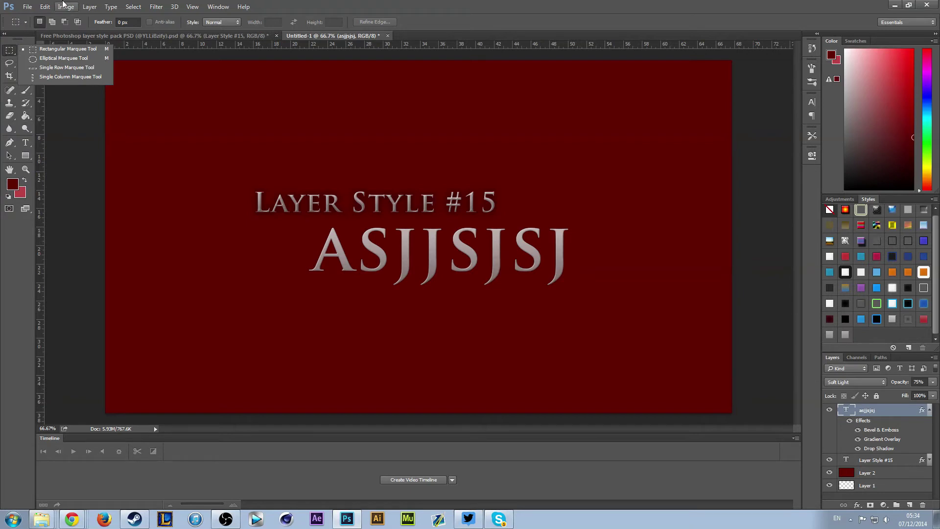
click(66, 6)
click(25, 49)
drag(386, 248, 307, 264)
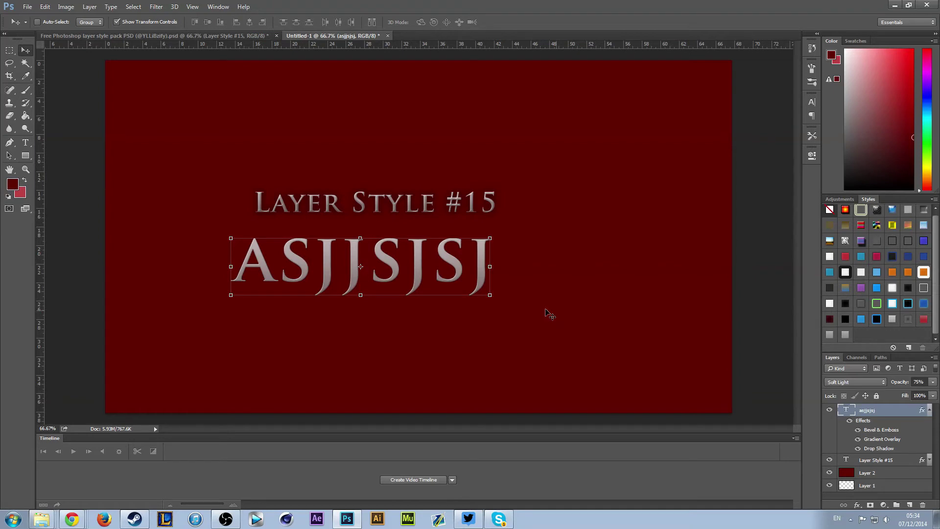
Scale the text's layer effects to 614% with Scale Effects
click(90, 8)
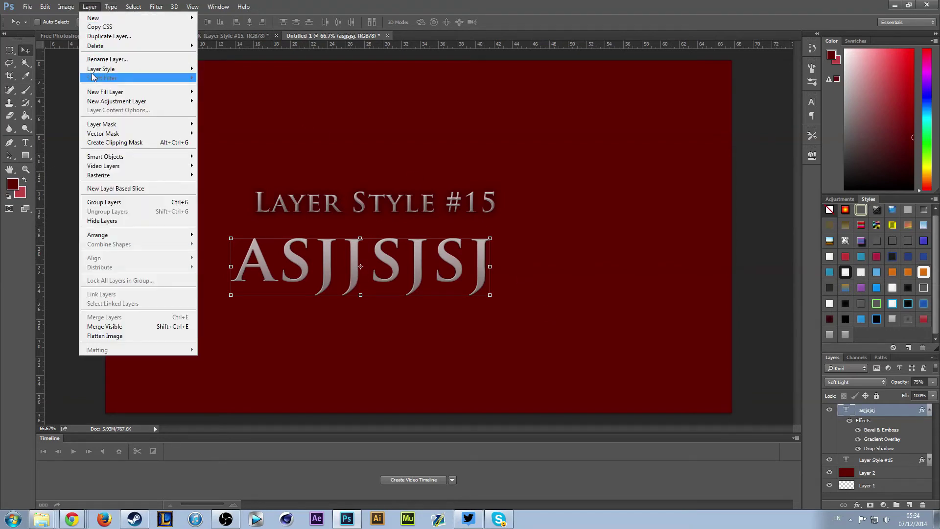
mouse_move(100, 70)
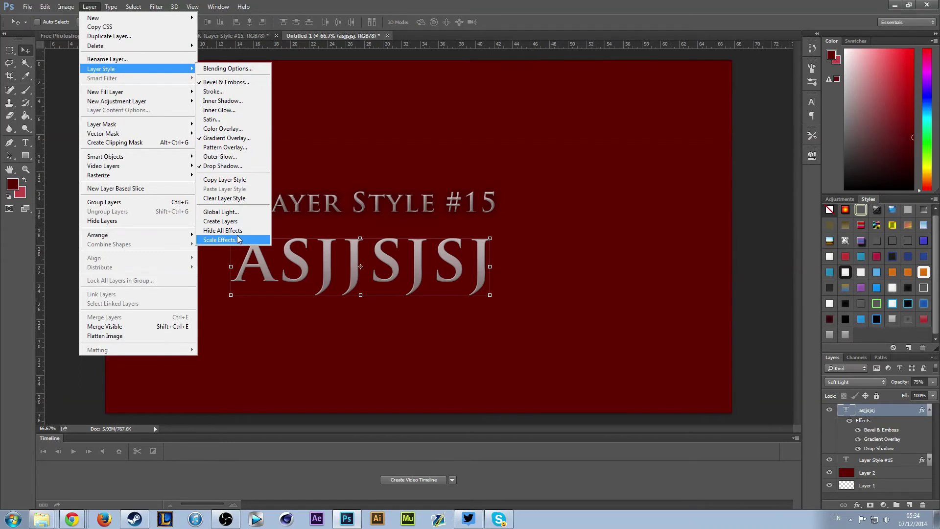
click(220, 239)
click(582, 172)
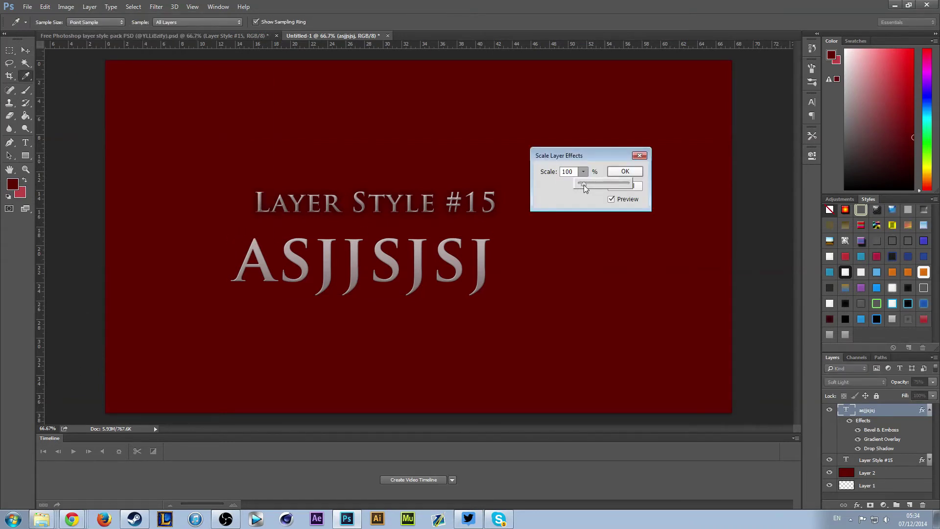
drag(591, 186, 610, 190)
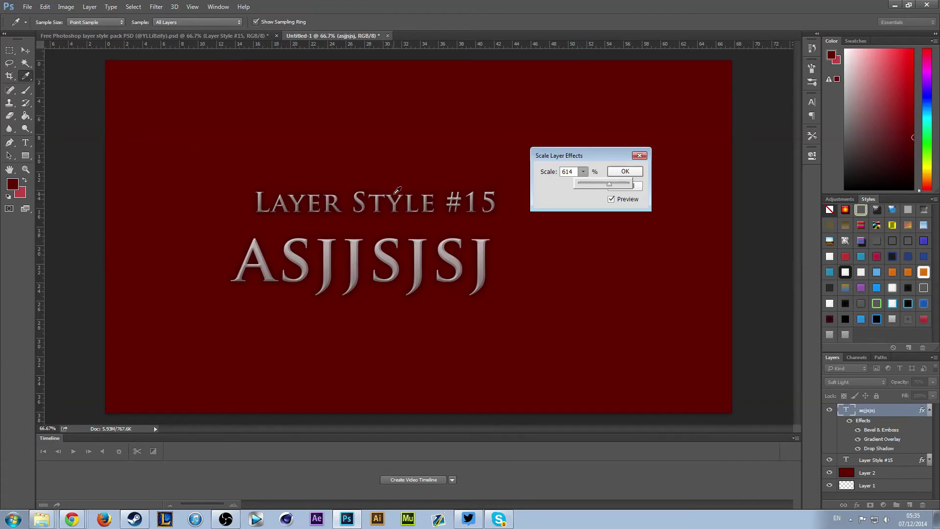
click(619, 175)
Shift the ASJJSJSJ text right so it sits just under the title
key(v)
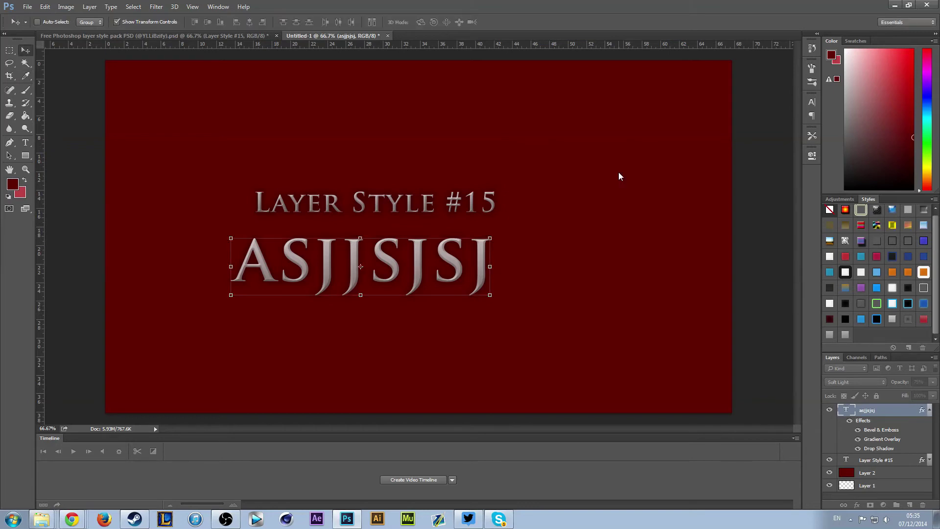
drag(416, 260, 473, 257)
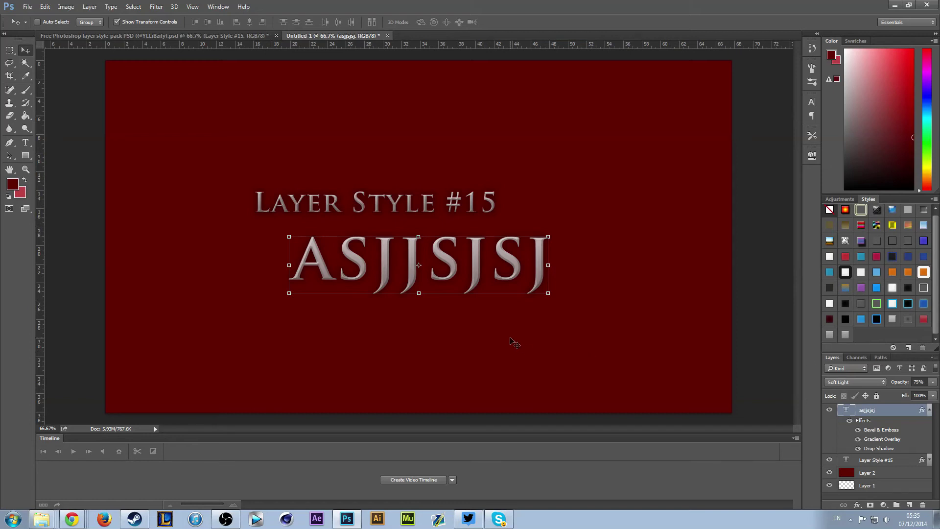
click(112, 7)
Scale the ASJJSJSJ text's bevel and shadow effects by a further 248%
click(94, 9)
click(92, 8)
mouse_move(131, 70)
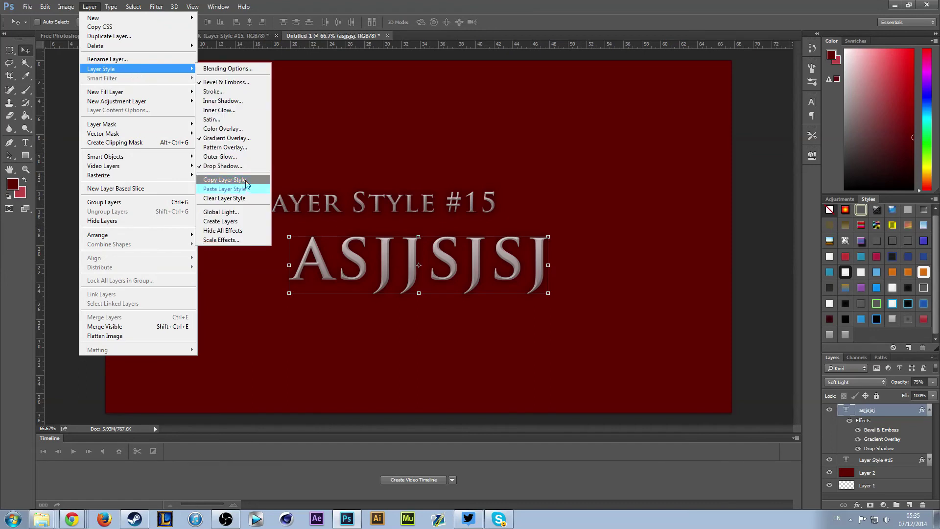
click(240, 232)
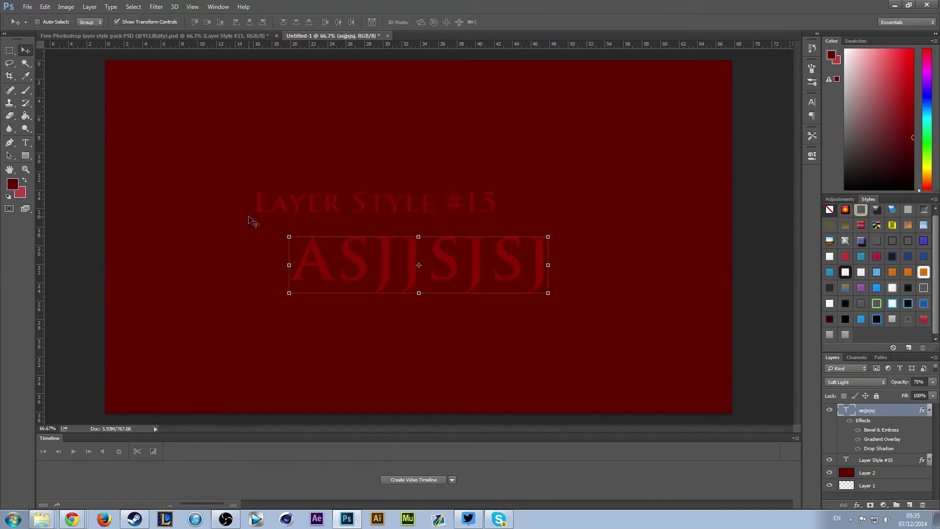
key(ctrl+z)
click(97, 6)
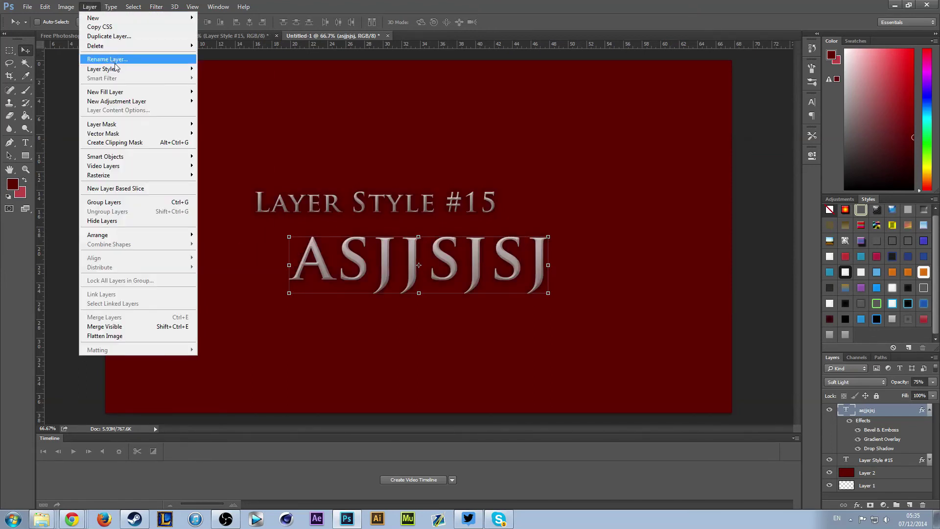
mouse_move(142, 69)
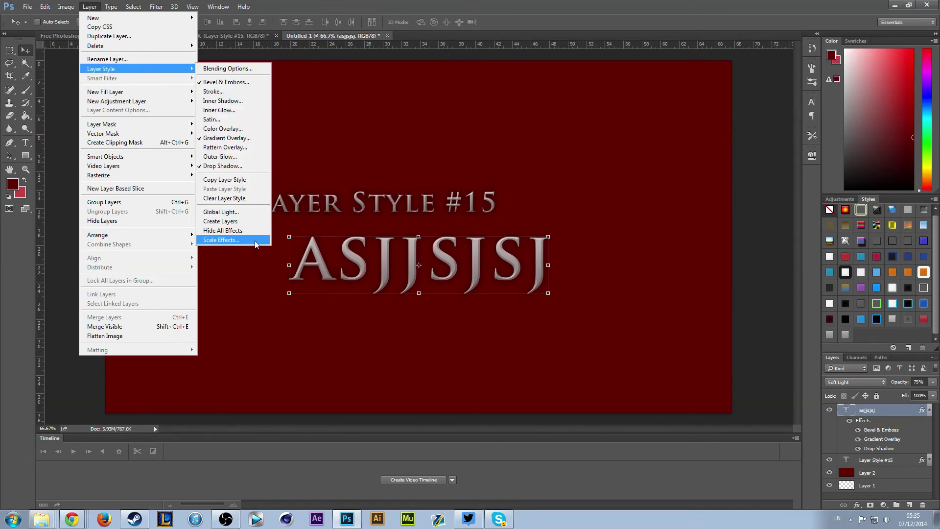
click(221, 239)
mouse_move(583, 181)
mouse_down()
mouse_move(625, 188)
mouse_move(577, 187)
mouse_move(591, 187)
mouse_up()
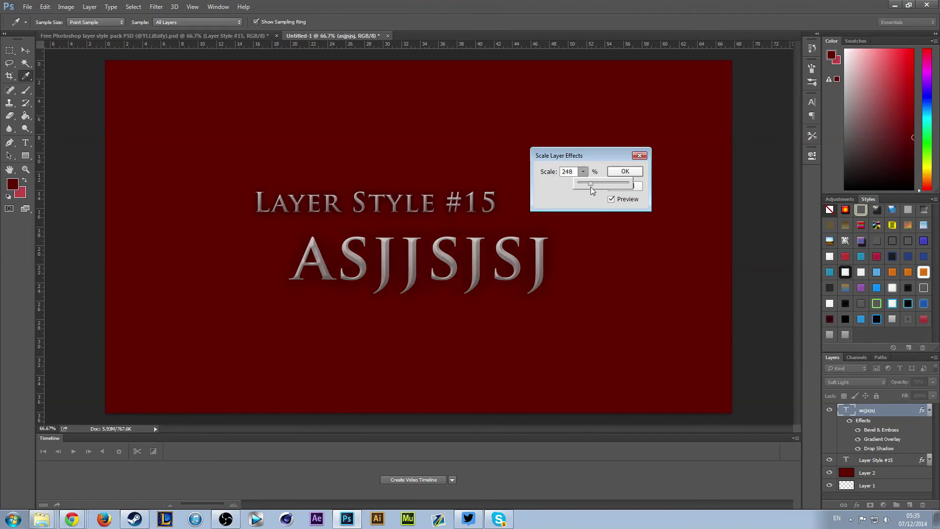
click(624, 171)
key(v)
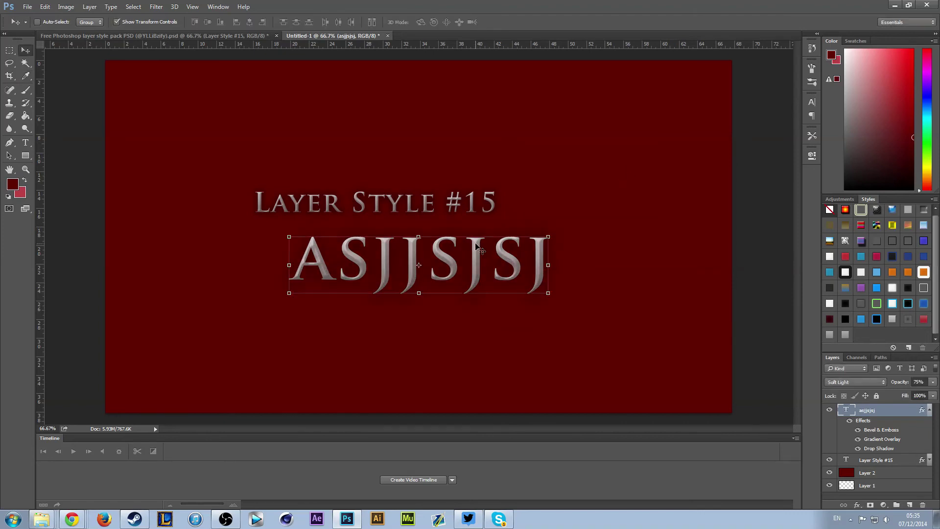
Switch to the Free Photoshop layer style pack document and scroll its Layers panel
click(239, 39)
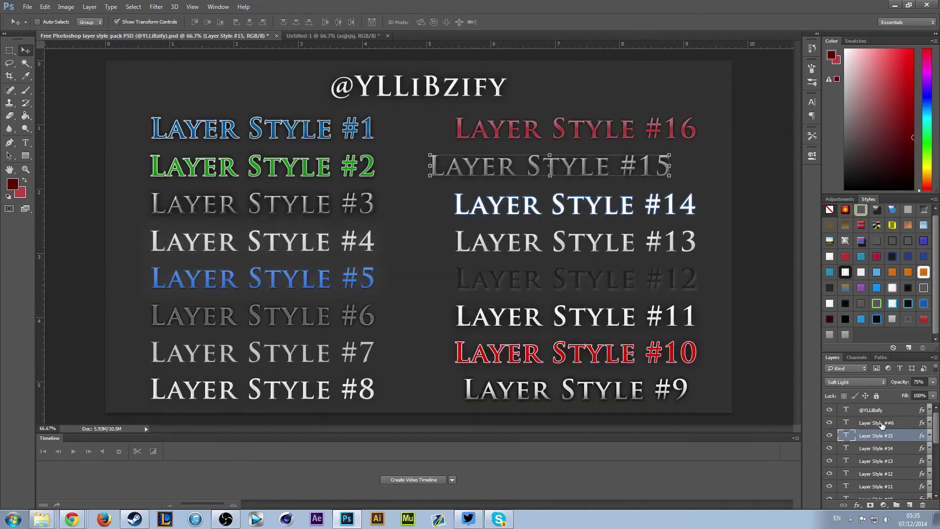
scroll(881, 423, down, 2)
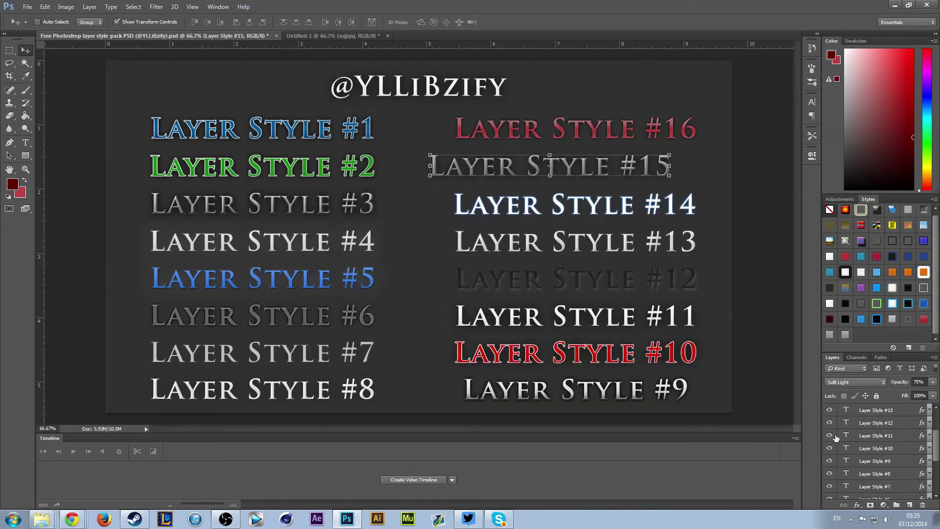